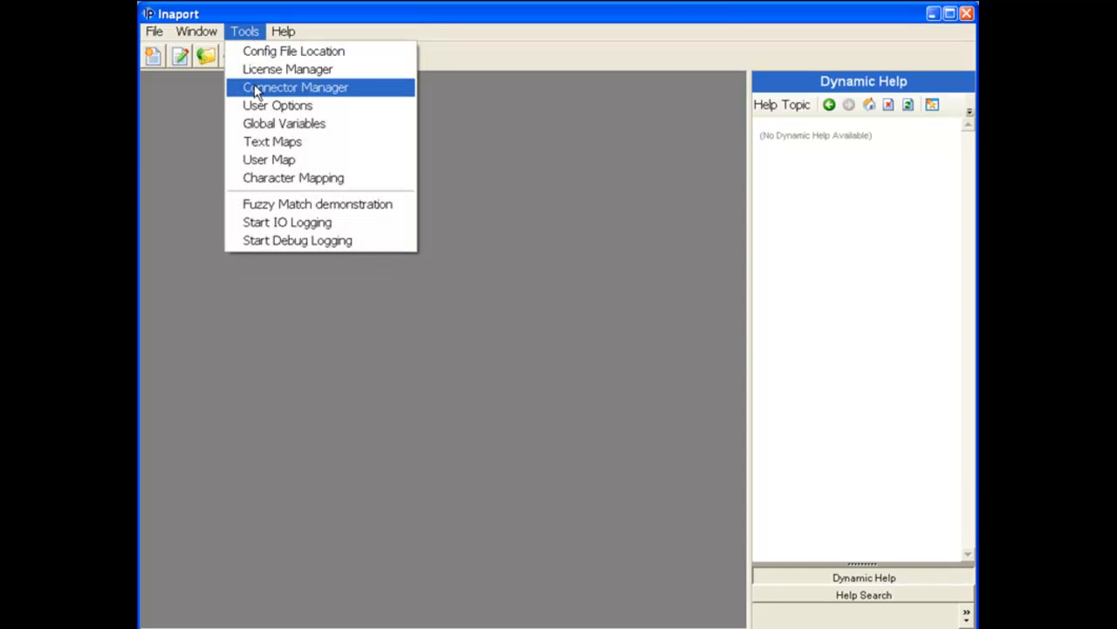
Step: Open the Connector Manager, narrow its window, and select the expanded DEMO folder
{"action": "left_click", "coordinate": [259, 91]}
{"action": "left_click_drag", "start_coordinate": [469, 102], "coordinate": [399, 103]}
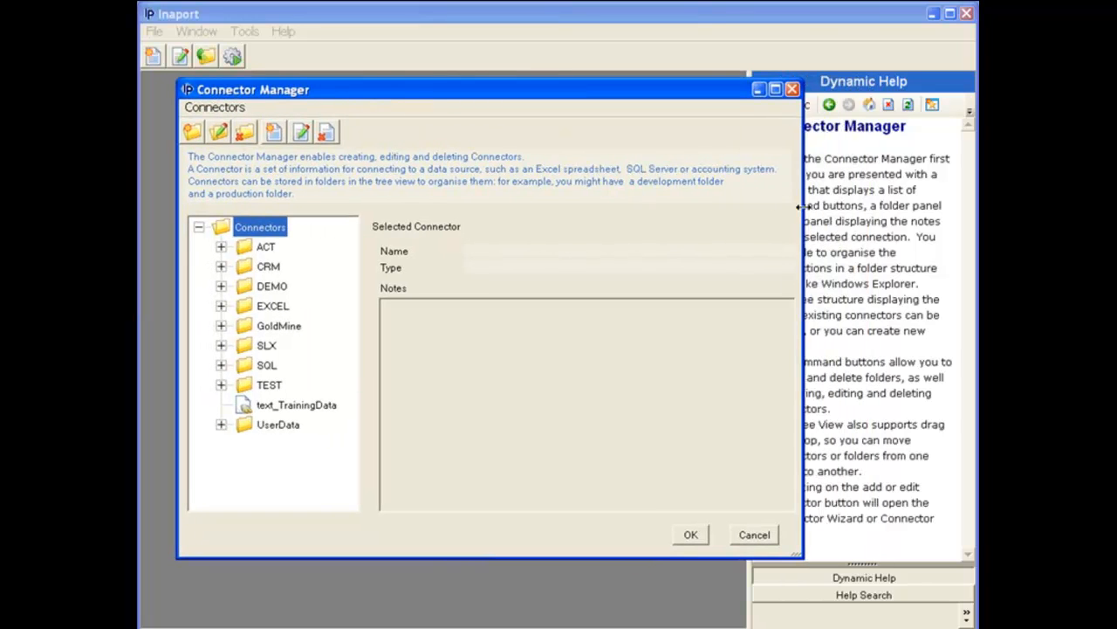
{"action": "left_click_drag", "start_coordinate": [808, 207], "coordinate": [706, 204]}
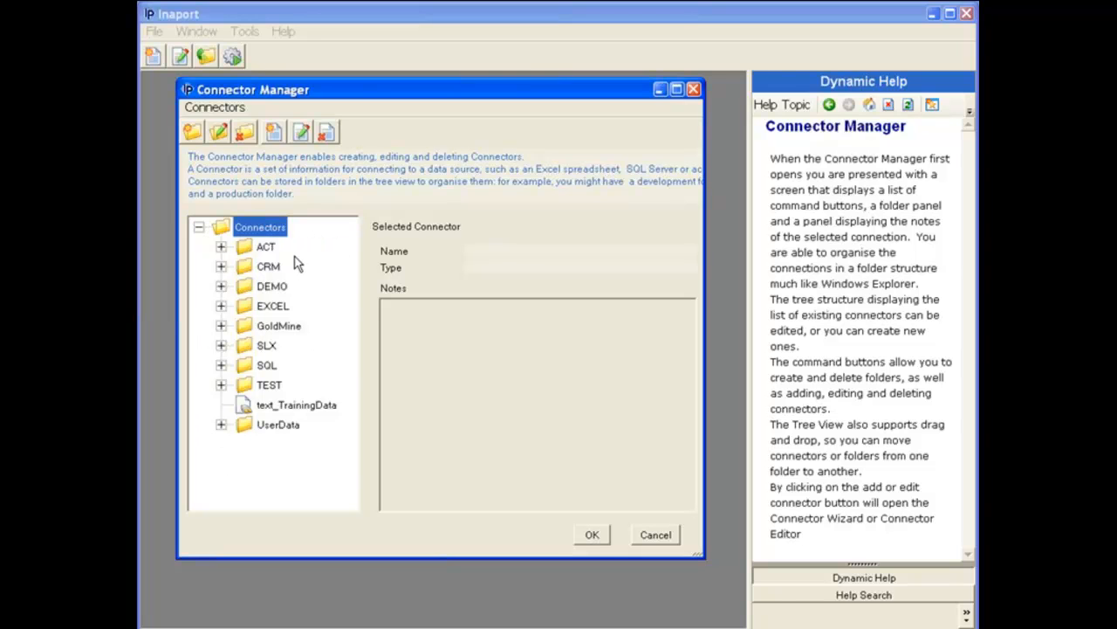
{"action": "left_click", "coordinate": [221, 286]}
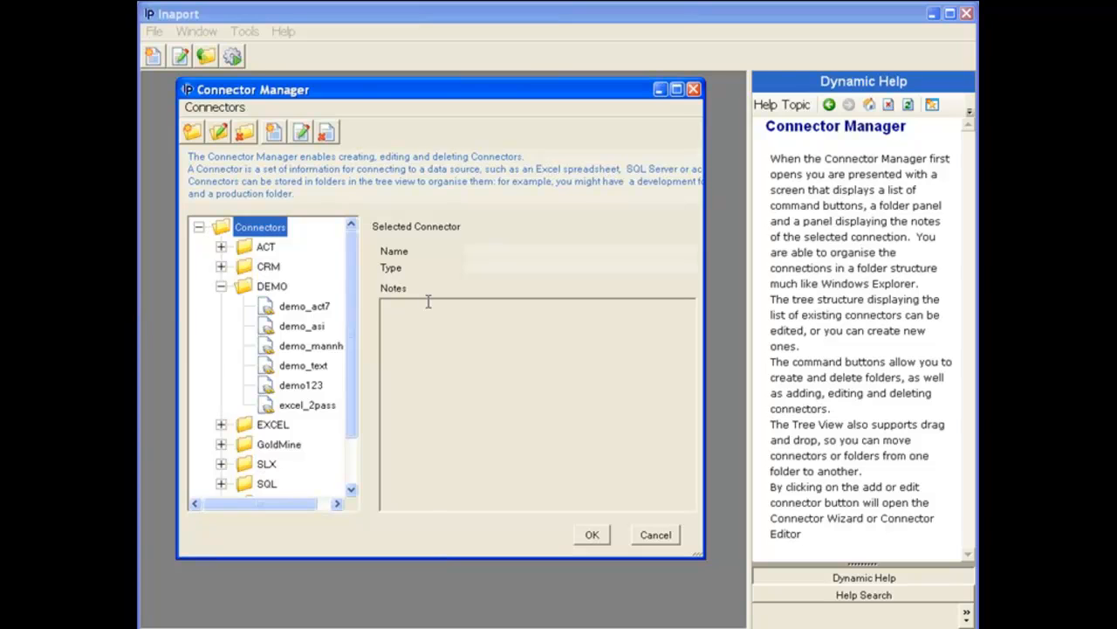
{"action": "left_click", "coordinate": [275, 290]}
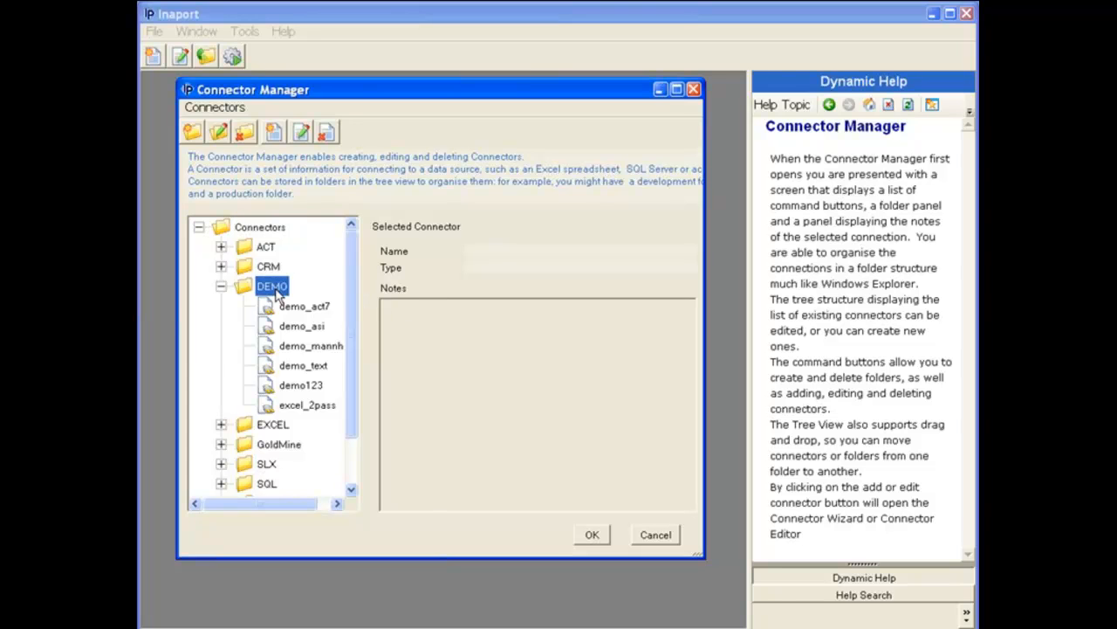
Step: Create a new connector named demo_slx7 of type Sage CRM SalesLogix Ver 6.2, 7.x on SQL Server
{"action": "left_click", "coordinate": [275, 134]}
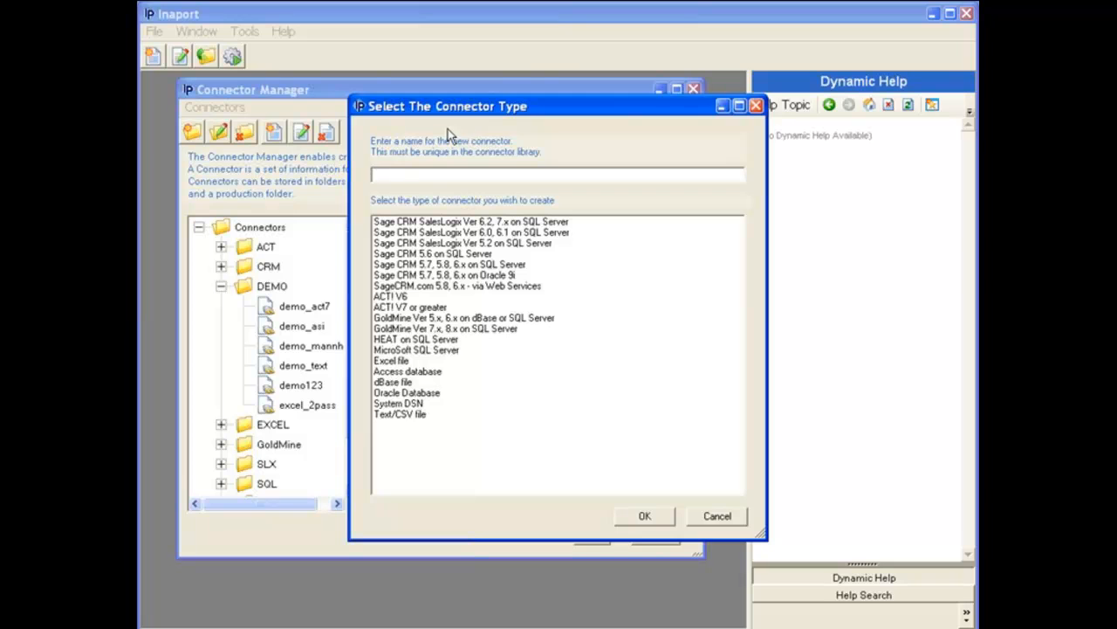
{"action": "left_click_drag", "start_coordinate": [499, 111], "coordinate": [443, 113]}
{"action": "type", "text": "demo_s"}
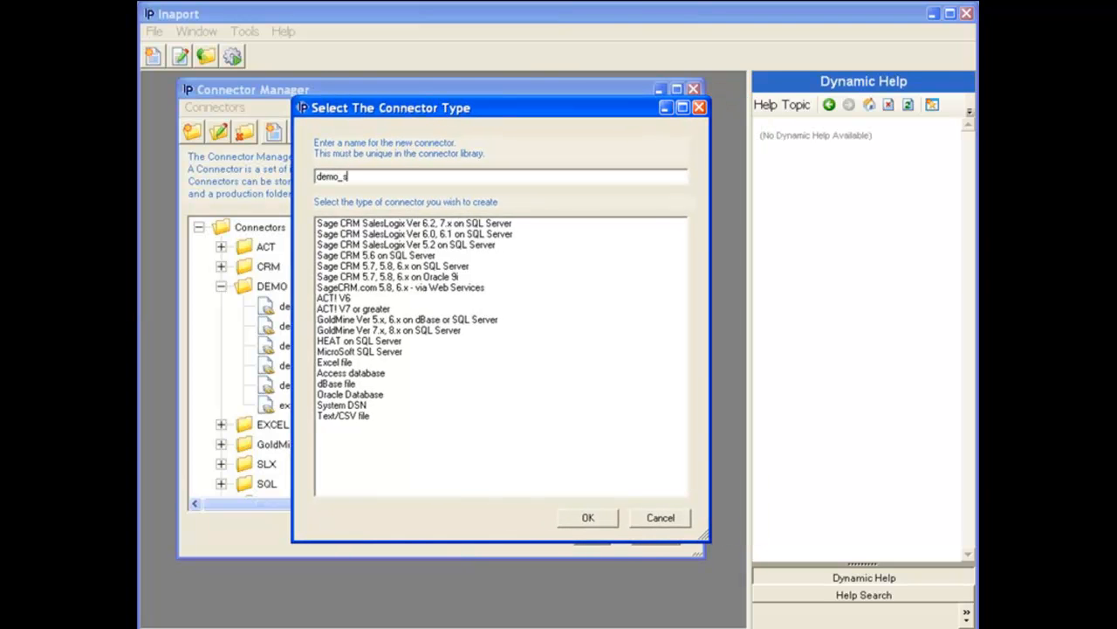
{"action": "type", "text": "lx7"}
{"action": "left_click", "coordinate": [447, 224]}
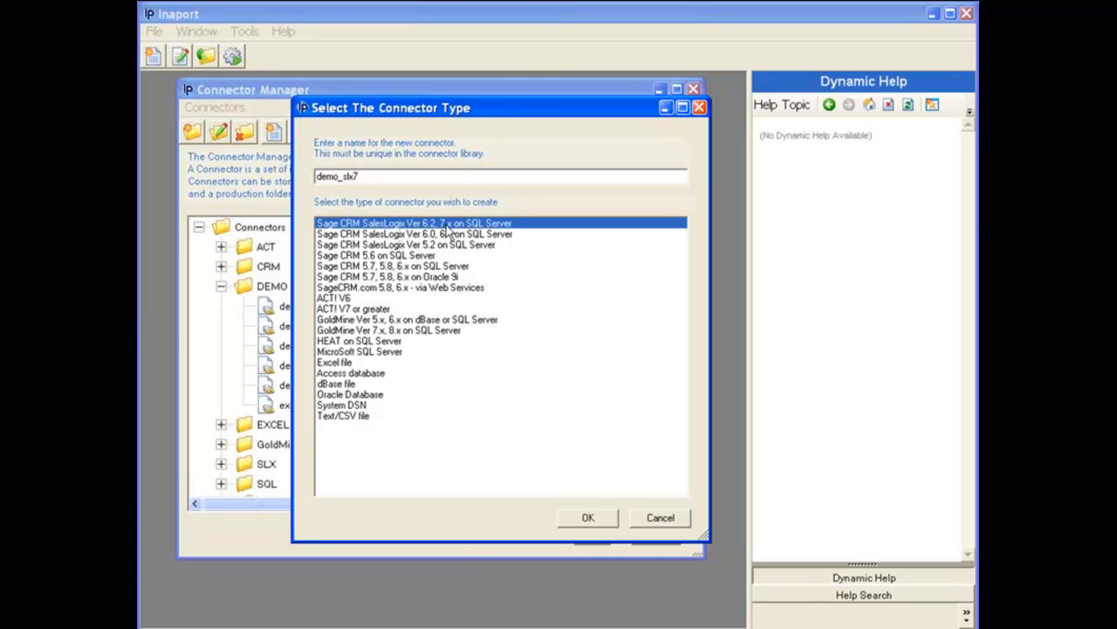
{"action": "left_click", "coordinate": [589, 517]}
Step: Enter dev1 as the SalesLogix server name, admin as the user name, and the SalesLogix account password
{"action": "left_click_drag", "start_coordinate": [651, 52], "coordinate": [552, 93]}
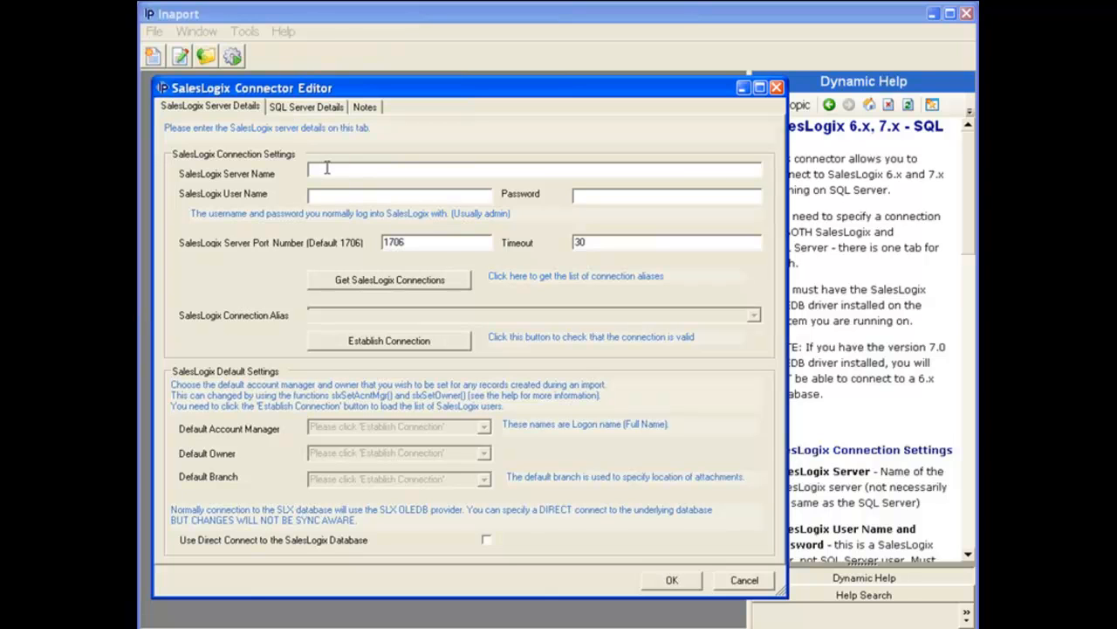
{"action": "type", "text": "dev1"}
{"action": "left_click", "coordinate": [341, 199]}
{"action": "type", "text": "admin"}
{"action": "left_click", "coordinate": [580, 196]}
{"action": "type", "text": "********"}
Step: Retrieve the SalesLogix connection aliases, choose SALESLOGIX_SERVER, and establish the connection
{"action": "left_click", "coordinate": [410, 284]}
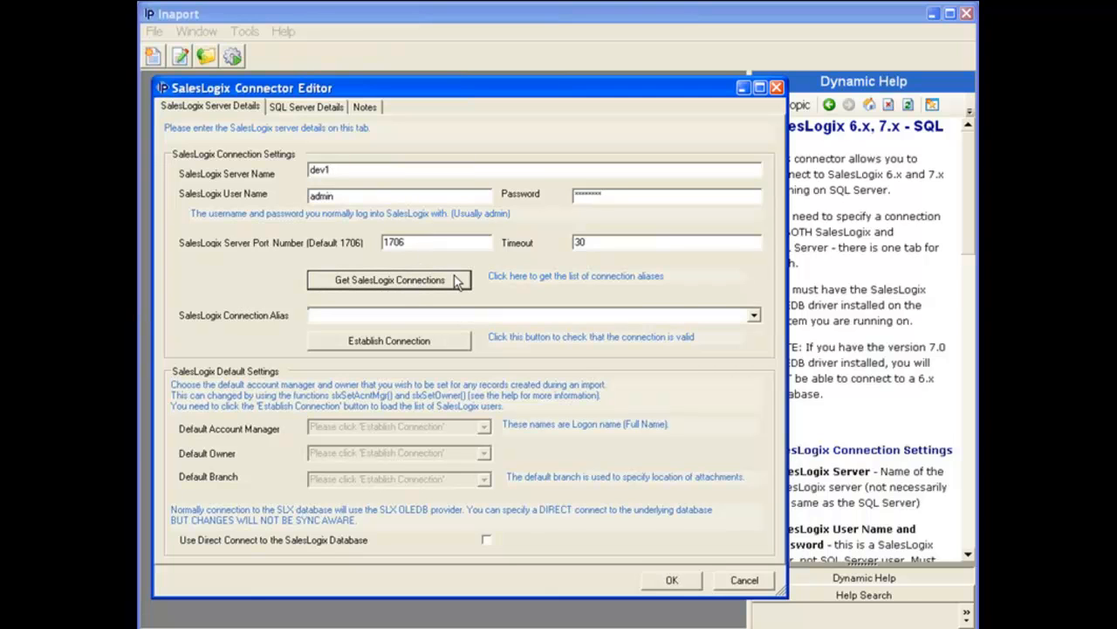
{"action": "left_click", "coordinate": [753, 318]}
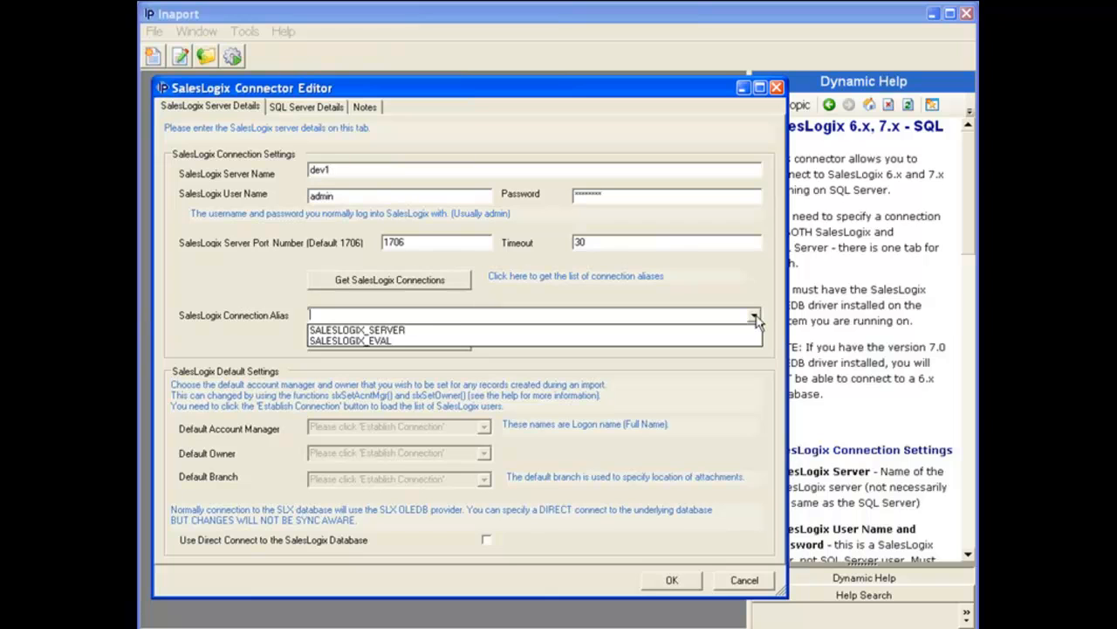
{"action": "left_click", "coordinate": [738, 332]}
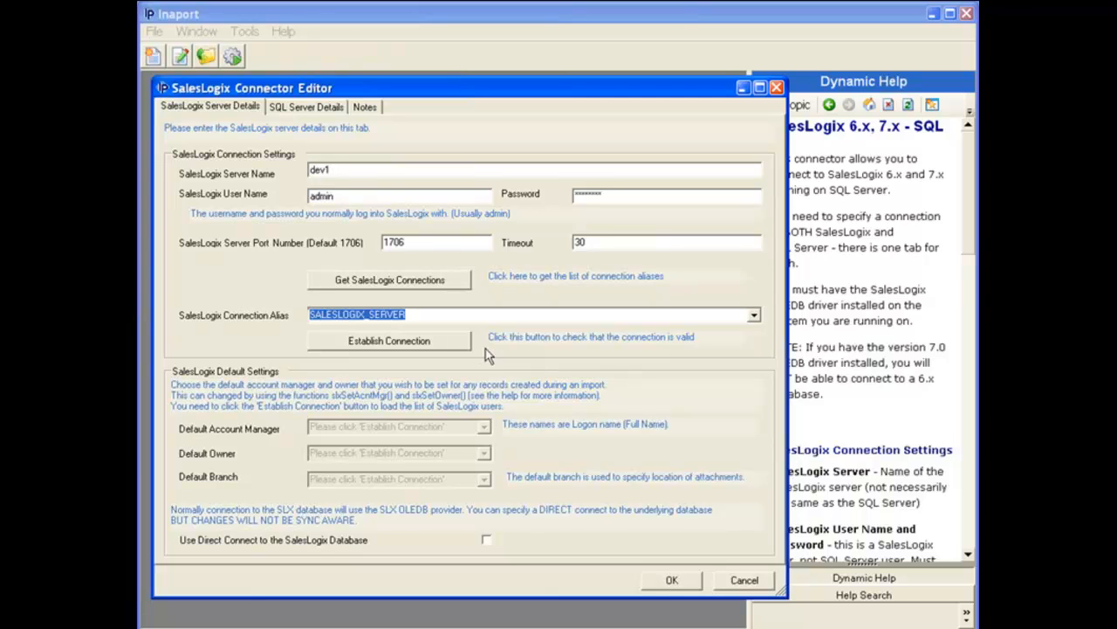
{"action": "left_click", "coordinate": [429, 344]}
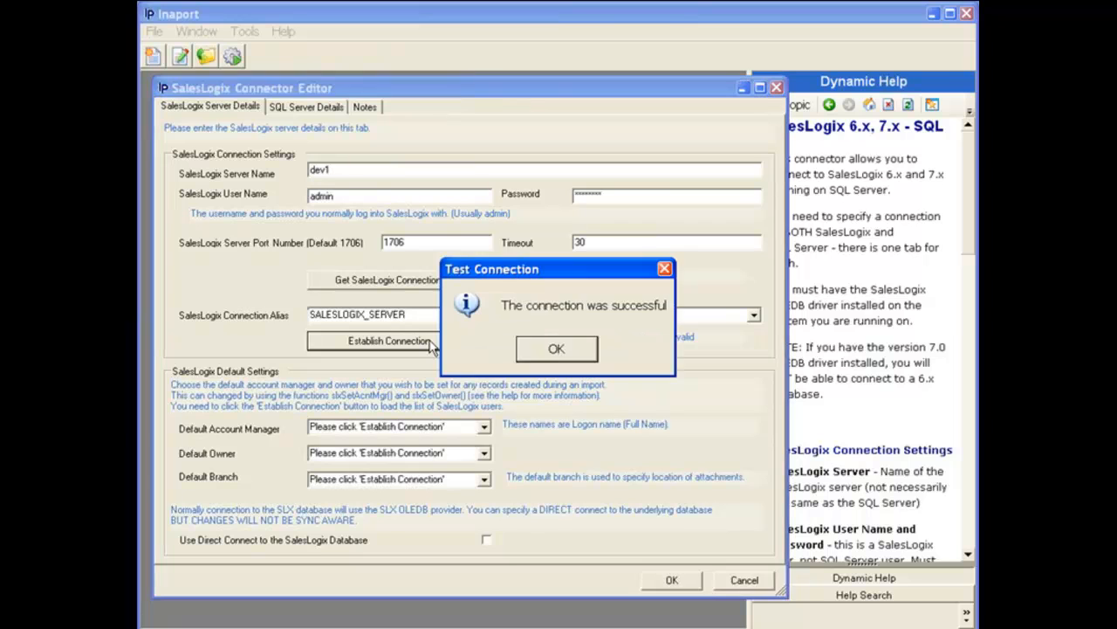
{"action": "left_click", "coordinate": [536, 356]}
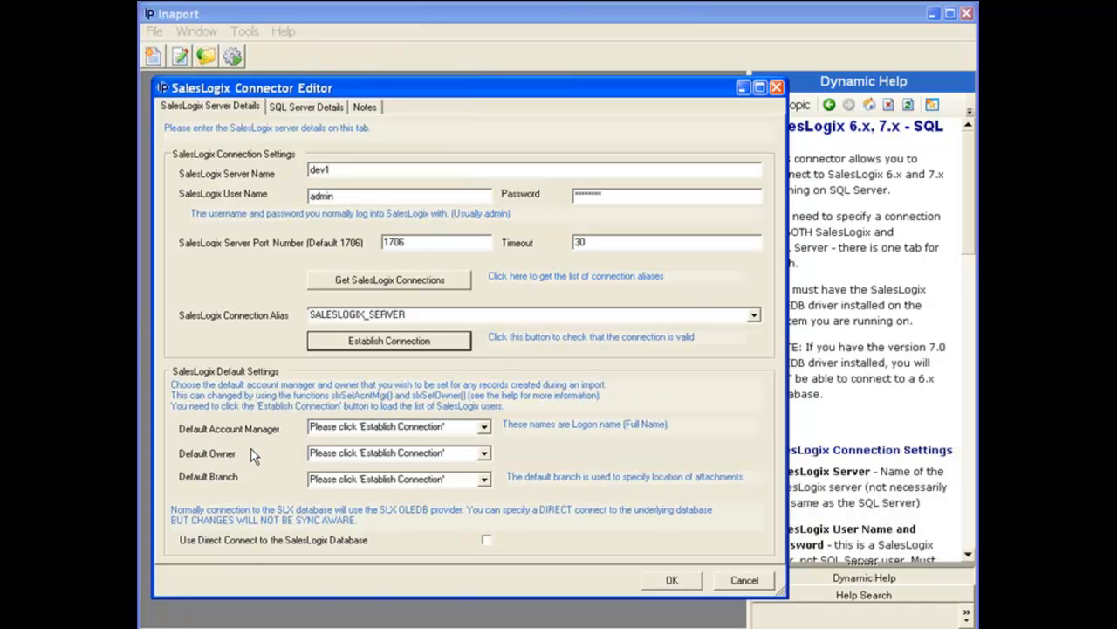
Step: Set the default account manager and default owner to ADMIN (Everyone) and the default branch to the NOSYNCSERVER entry
{"action": "left_click", "coordinate": [484, 427]}
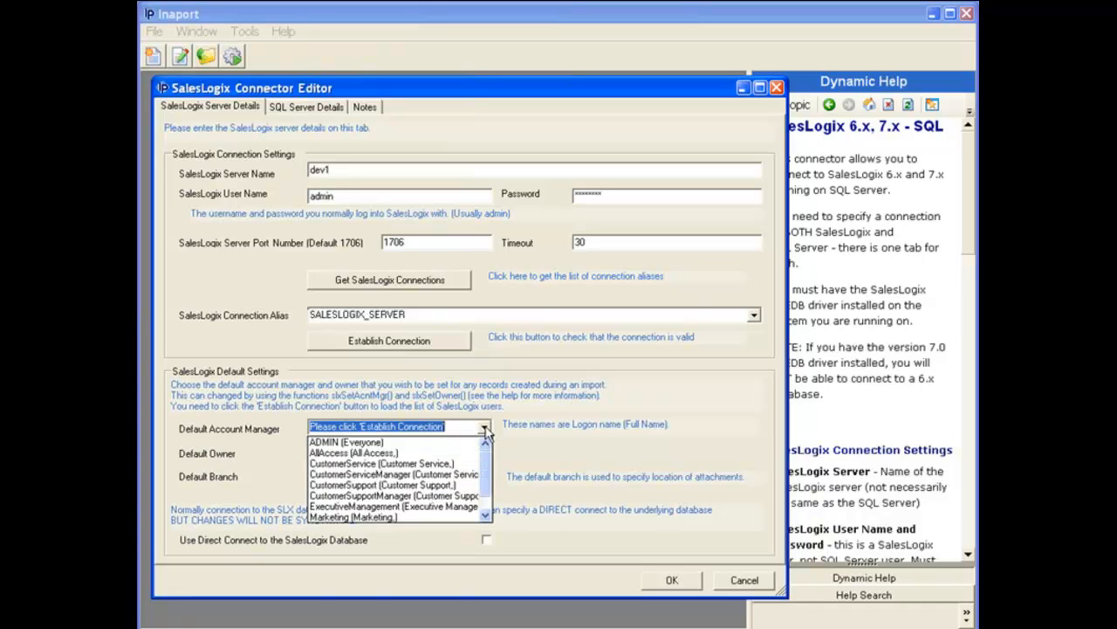
{"action": "left_click", "coordinate": [434, 446]}
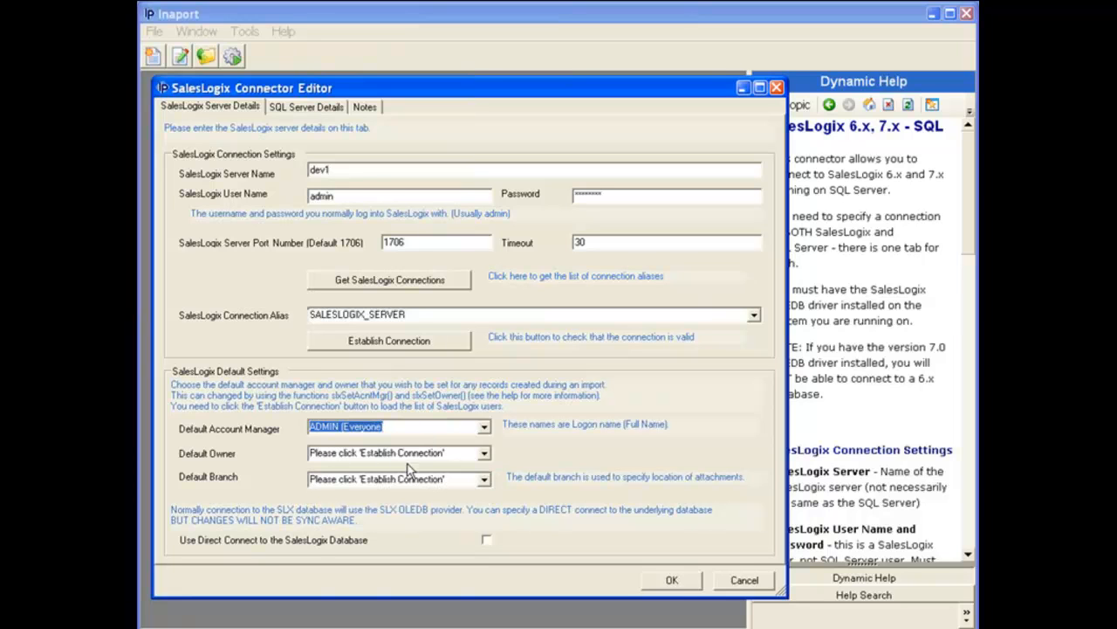
{"action": "left_click", "coordinate": [483, 453]}
{"action": "left_click", "coordinate": [454, 470]}
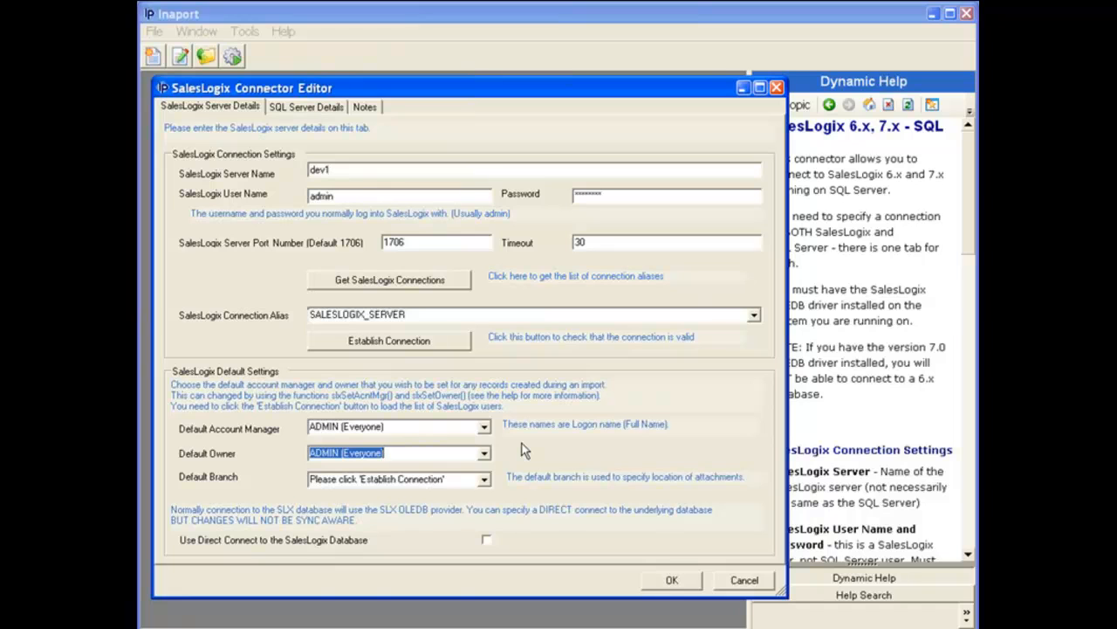
{"action": "left_click", "coordinate": [484, 480]}
{"action": "left_click", "coordinate": [480, 495]}
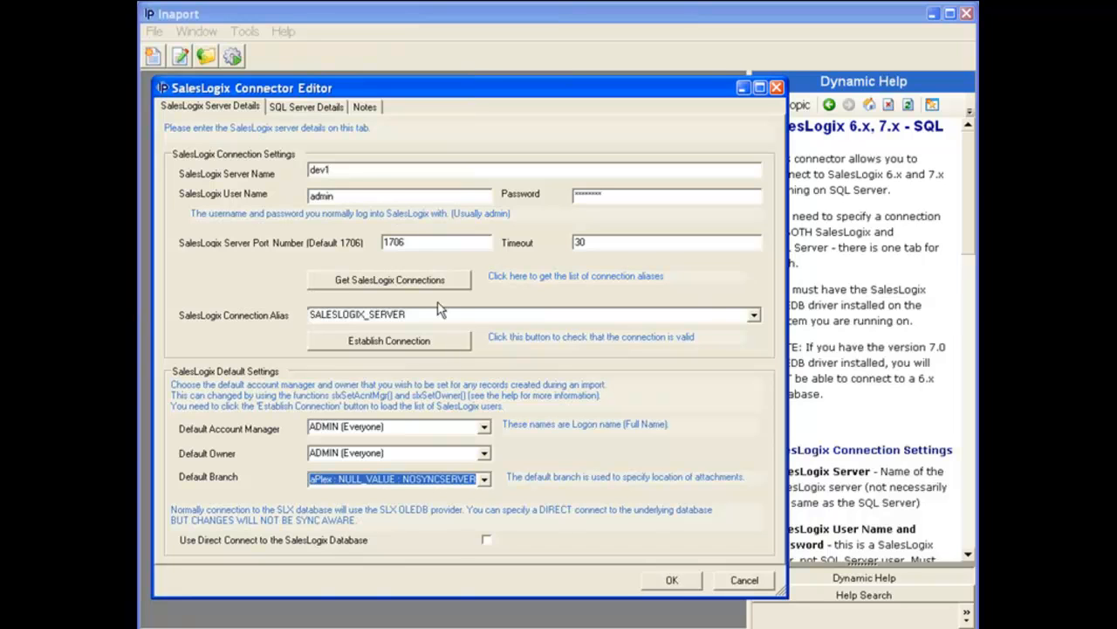
Step: Fill in the SQL Server details with server name dev1, user name sysdba, and the SQL Server password
{"action": "left_click", "coordinate": [316, 106]}
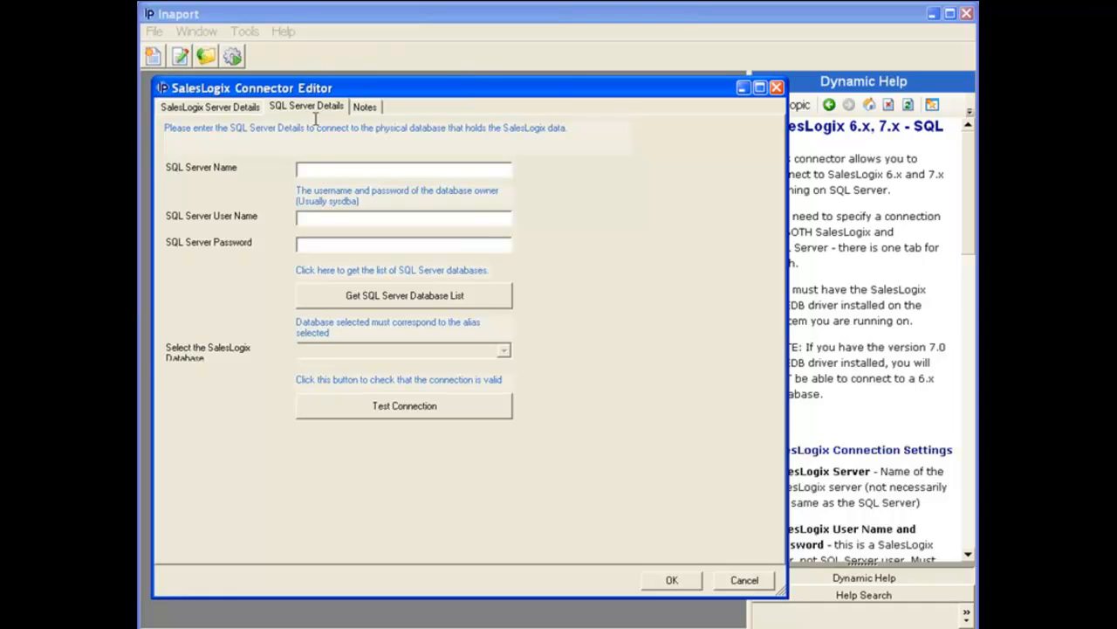
{"action": "type", "text": "dev1"}
{"action": "left_click", "coordinate": [323, 217]}
{"action": "type", "text": "sysdba"}
{"action": "key", "text": "Tab"}
{"action": "type", "text": "********"}
Step: Retrieve the SQL Server database list, choose the saleslogix database, and test the connection
{"action": "left_click", "coordinate": [407, 295]}
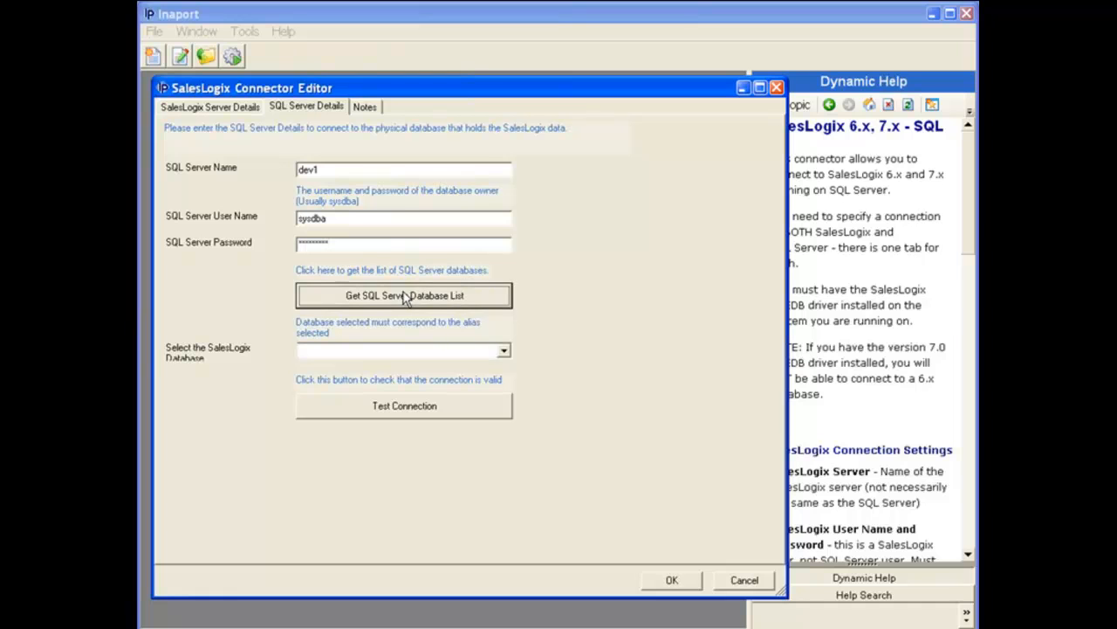
{"action": "left_click", "coordinate": [505, 350]}
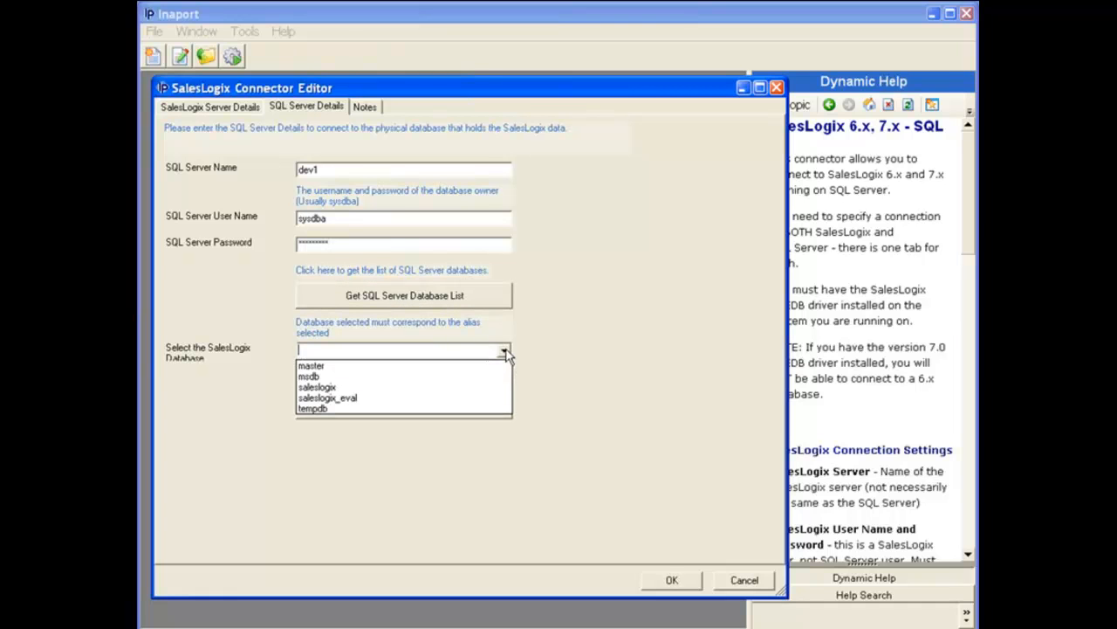
{"action": "left_click", "coordinate": [472, 387]}
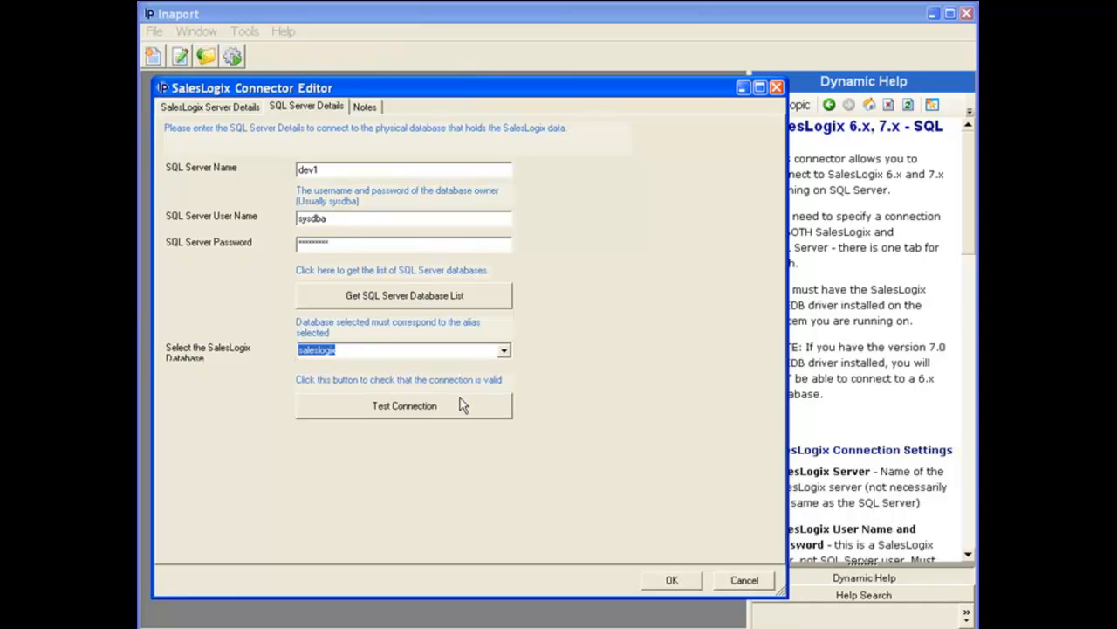
{"action": "left_click", "coordinate": [456, 406]}
{"action": "left_click", "coordinate": [536, 356]}
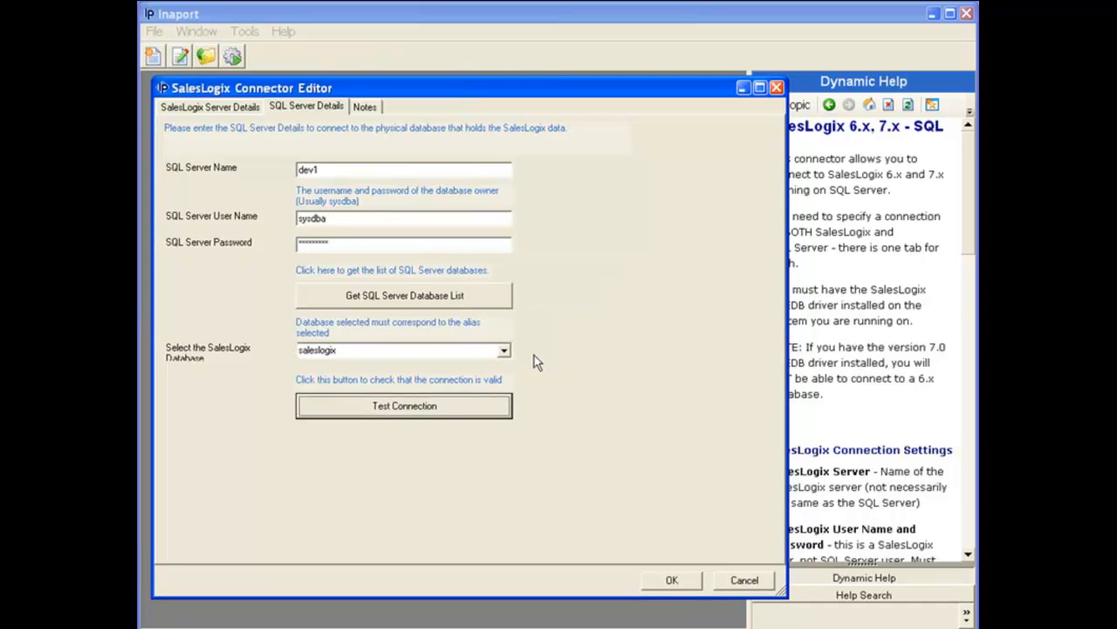
Step: Add the note "This is a demo" to the connector and save it
{"action": "left_click", "coordinate": [366, 108]}
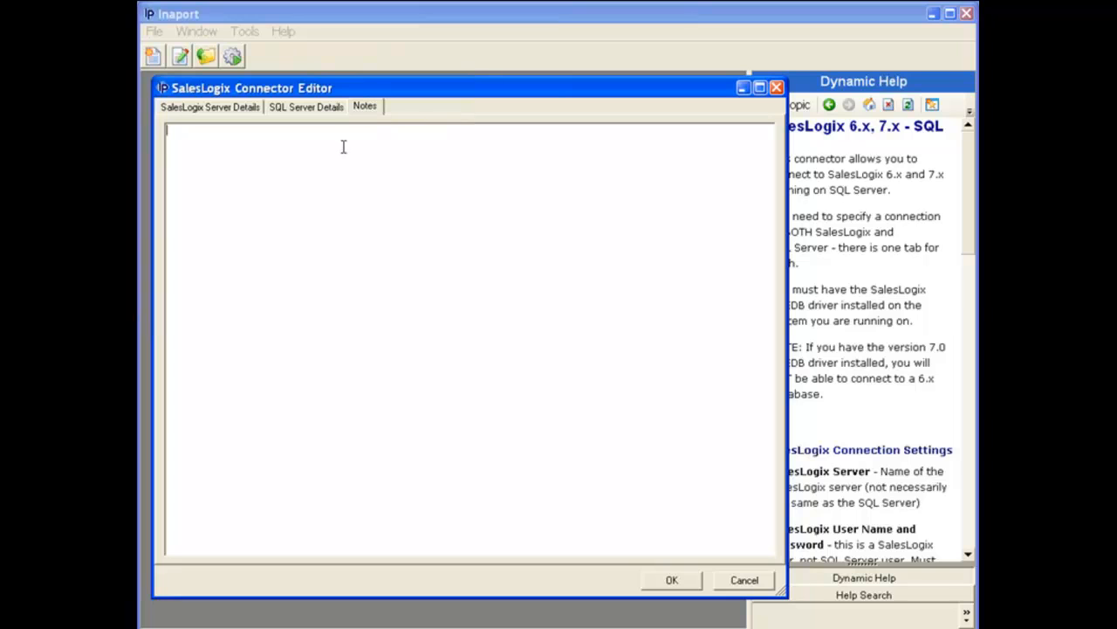
{"action": "type", "text": "This is a demo"}
{"action": "left_click", "coordinate": [670, 581]}
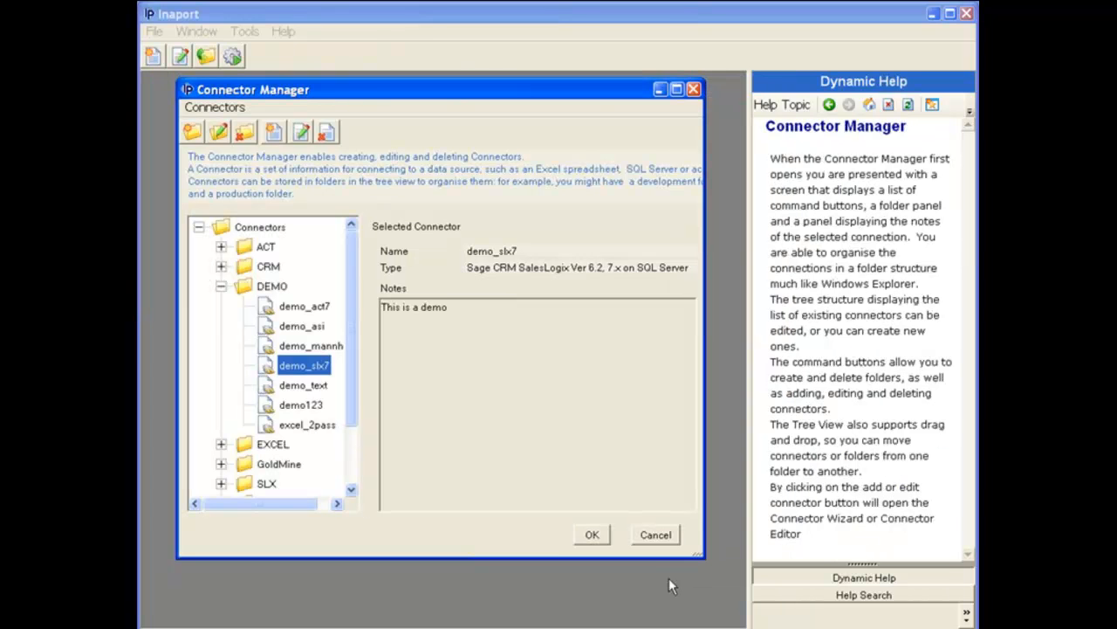